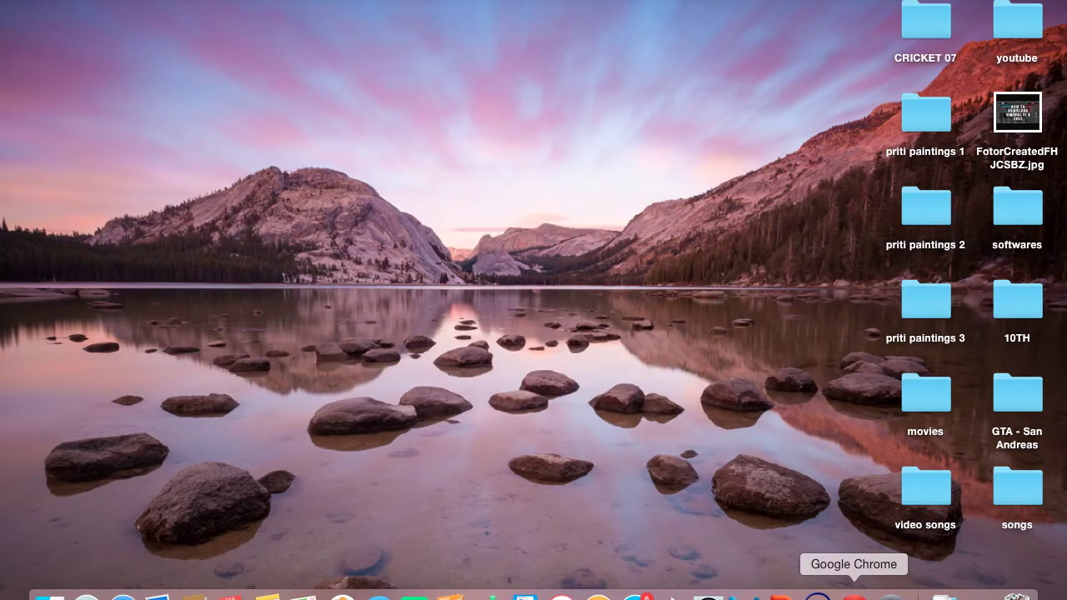
- Open YouTube in Chrome and sign in, choosing the channel account and entering its password
left_click(853, 595)
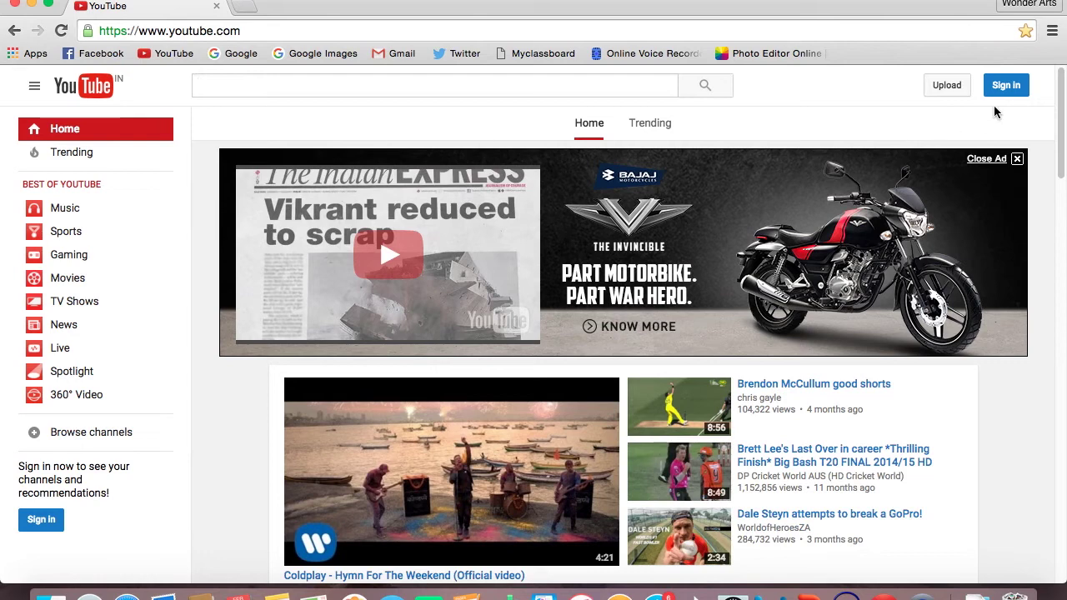
left_click(1010, 87)
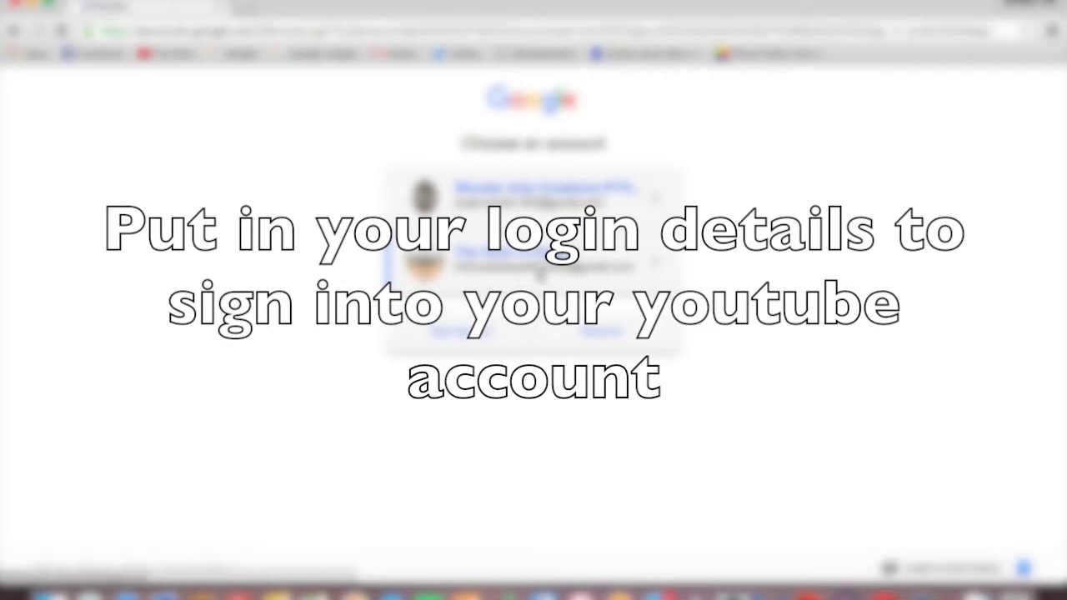
left_click(551, 280)
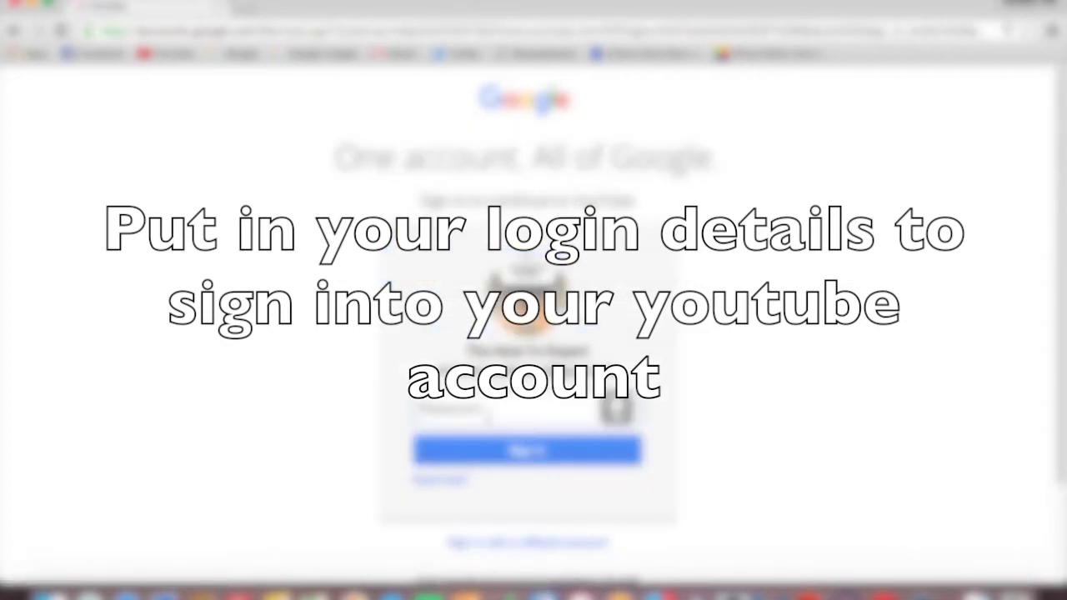
type("p")
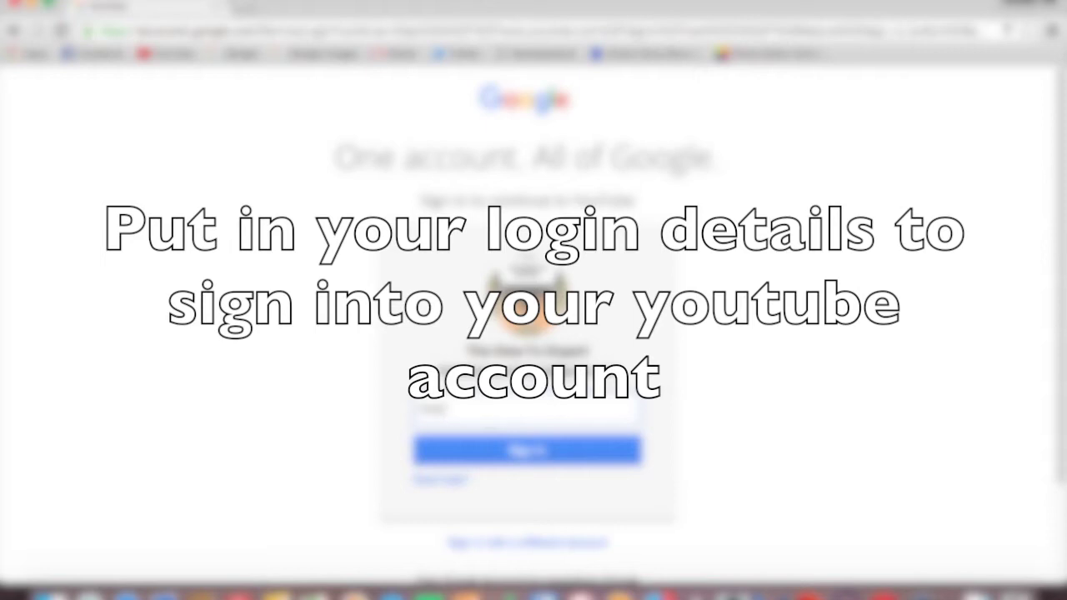
type("ass")
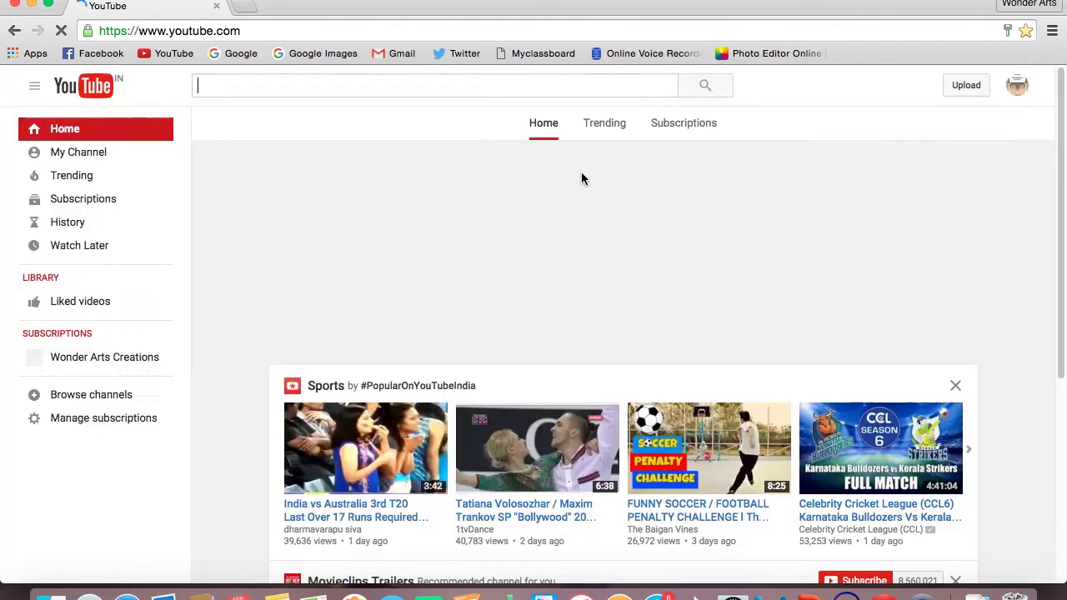
- Go through the avatar menu to The How-To Expert channel's Creator Studio dashboard
left_click(1017, 90)
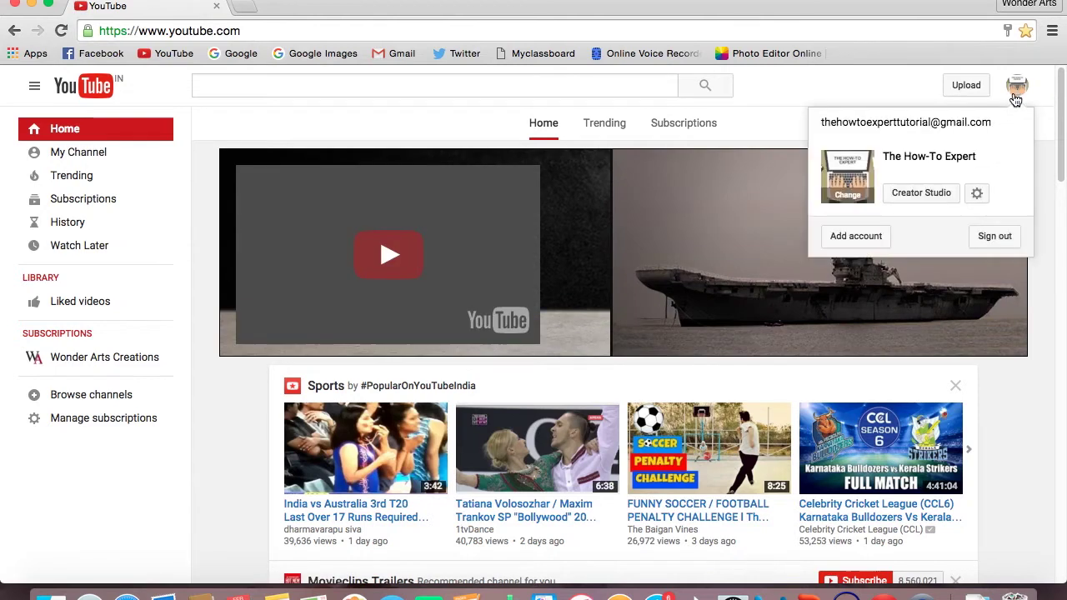
left_click(935, 205)
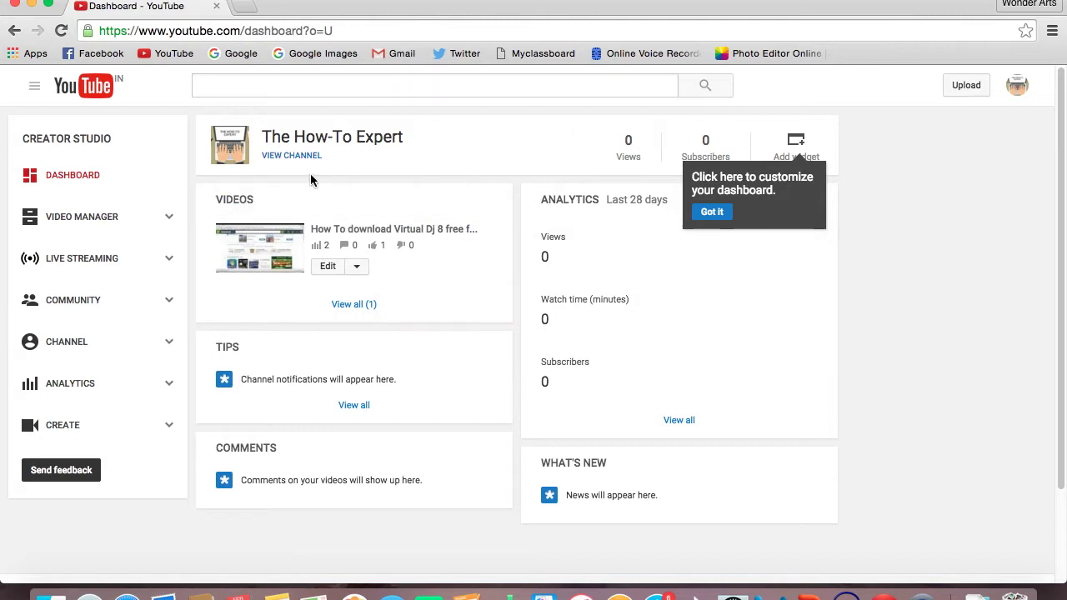
mouse_move(353, 250)
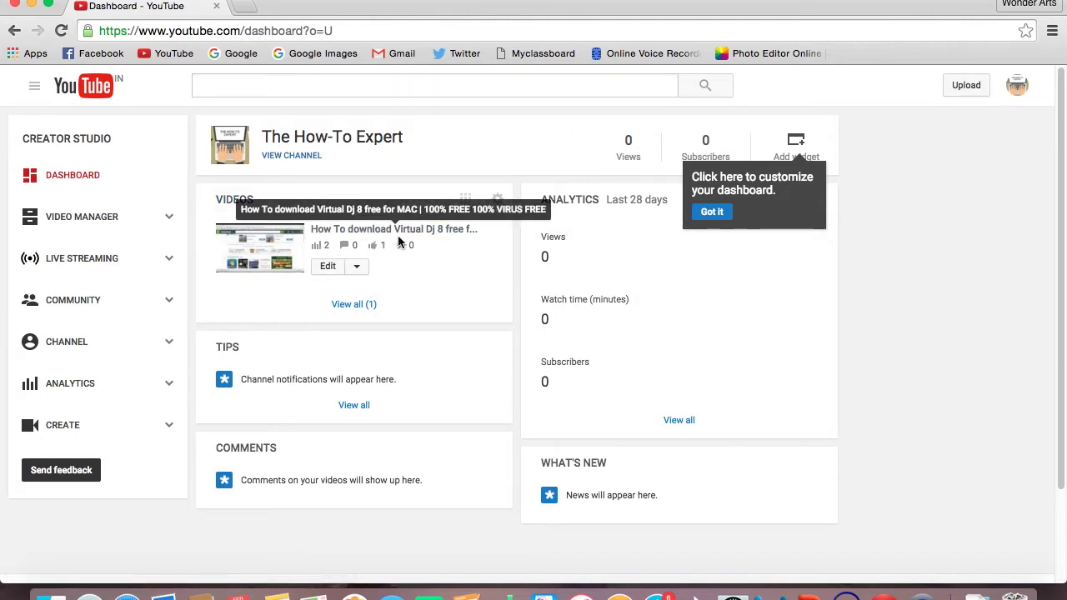
left_click(398, 232)
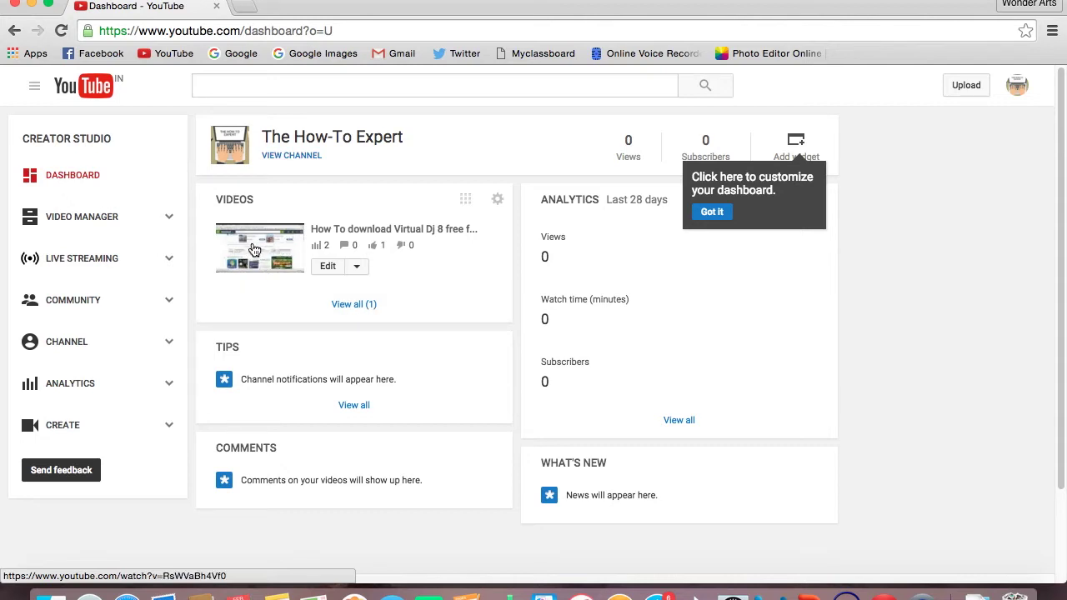
- Open the How To download Virtual Dj 8 video's edit page and review its description and tags
left_click(331, 275)
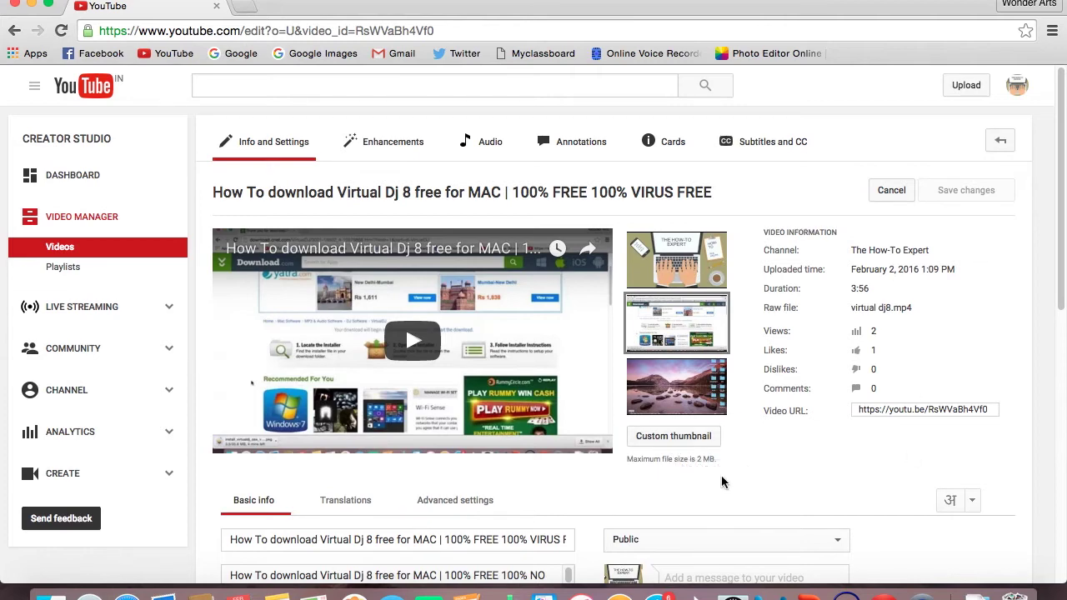
scroll(840, 434, "down", 3)
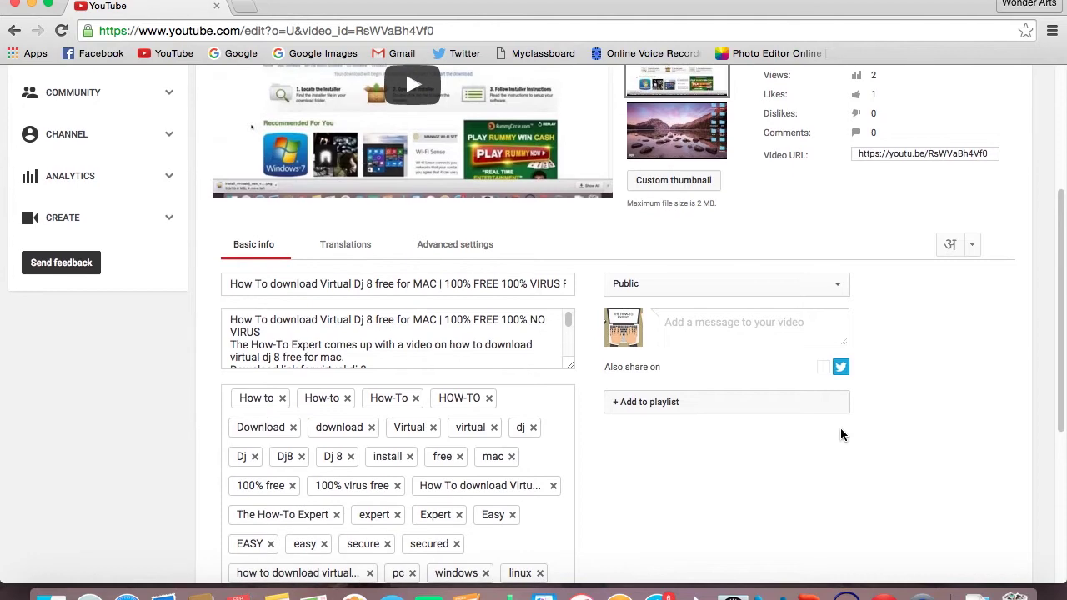
scroll(840, 433, "down", 1)
scroll(840, 434, "up", 5)
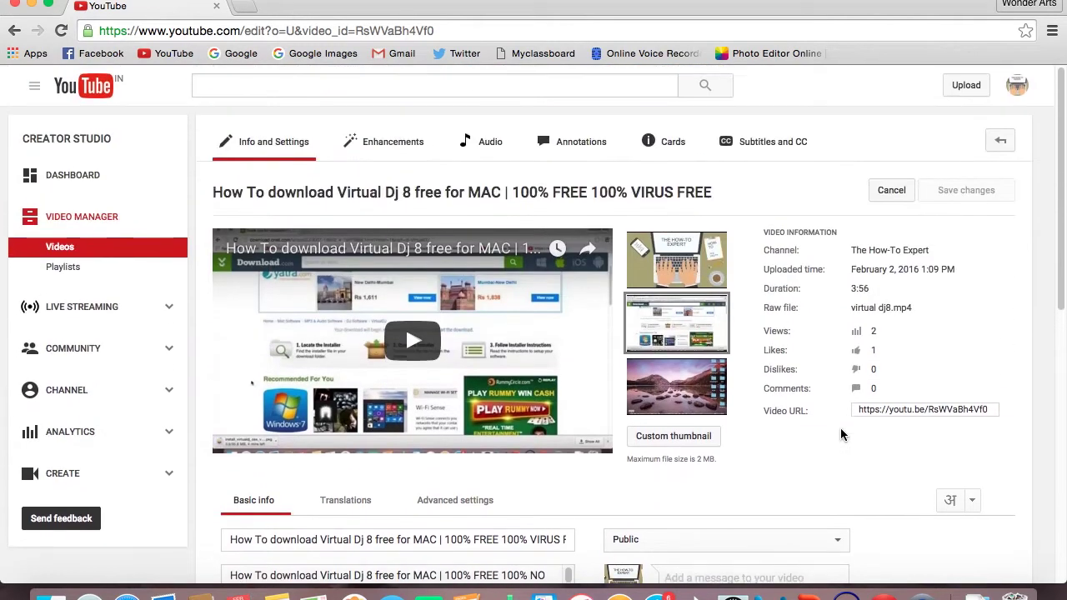
- Upload FotorCreatedFHJCSBZ.jpg from the Desktop as the video's custom thumbnail
left_click(687, 437)
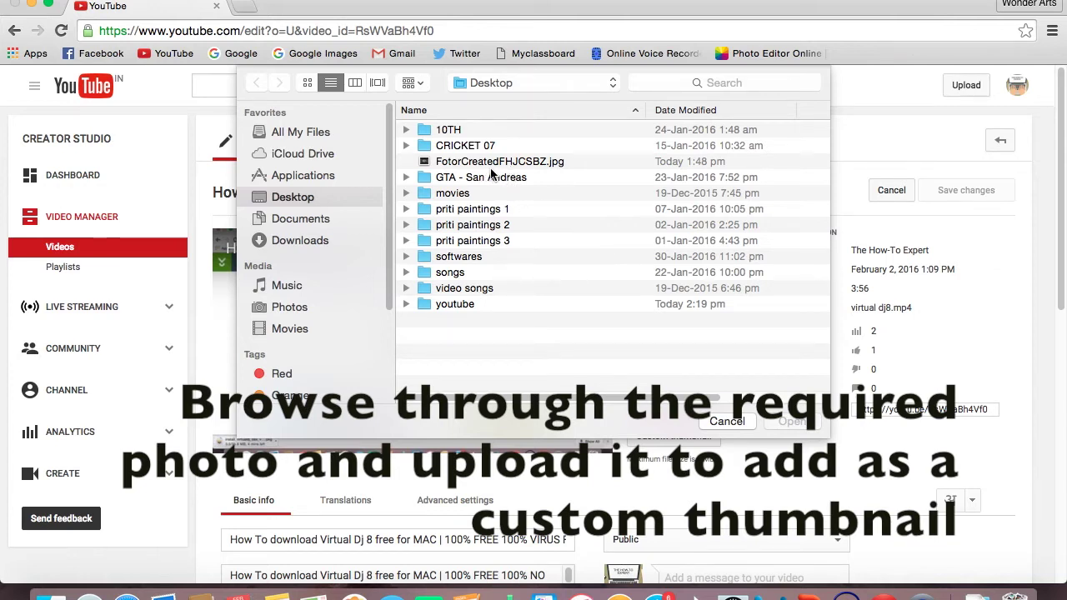
left_click(556, 162)
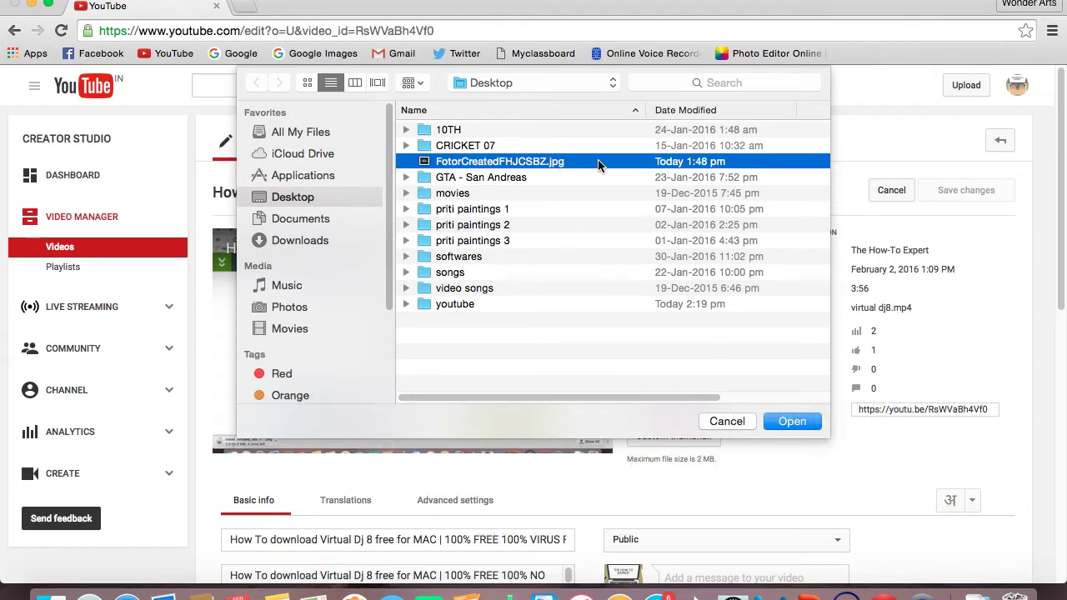
key("Return")
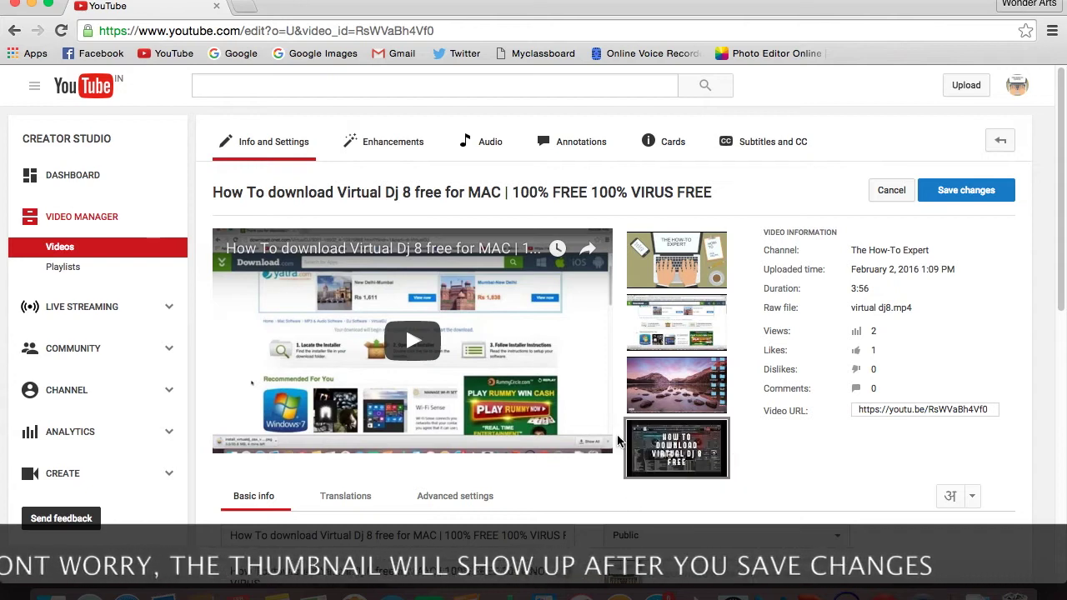
- Save the video's changes once the custom thumbnail upload completes
left_click(976, 194)
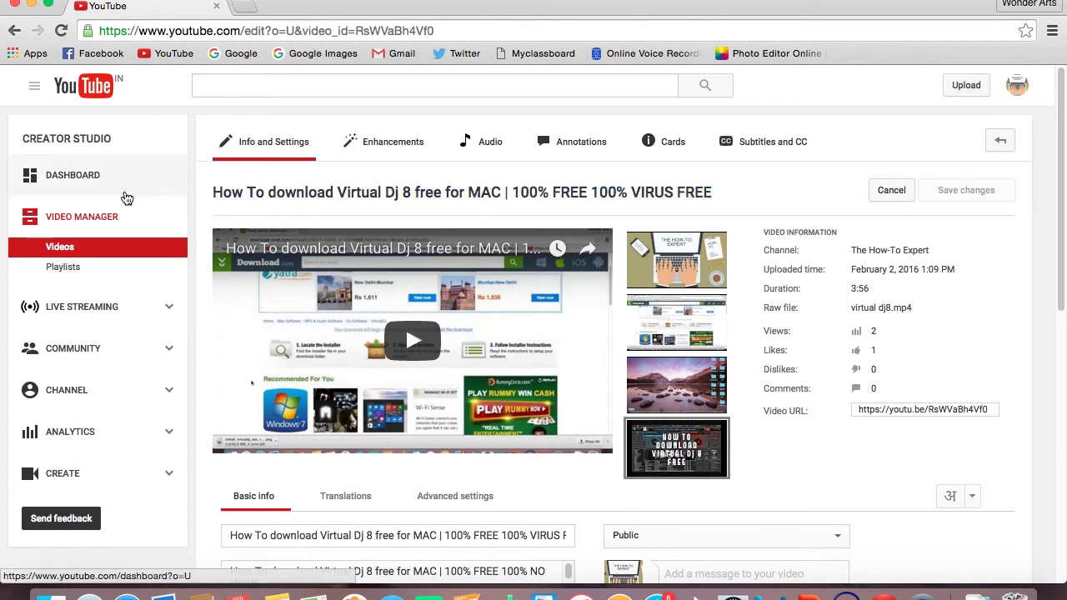
- Open the YouTube hamburger guide menu
left_click(35, 86)
- Go to My Channel and scroll down to the Virtual DJ 8 video under What to watch next
left_click(83, 162)
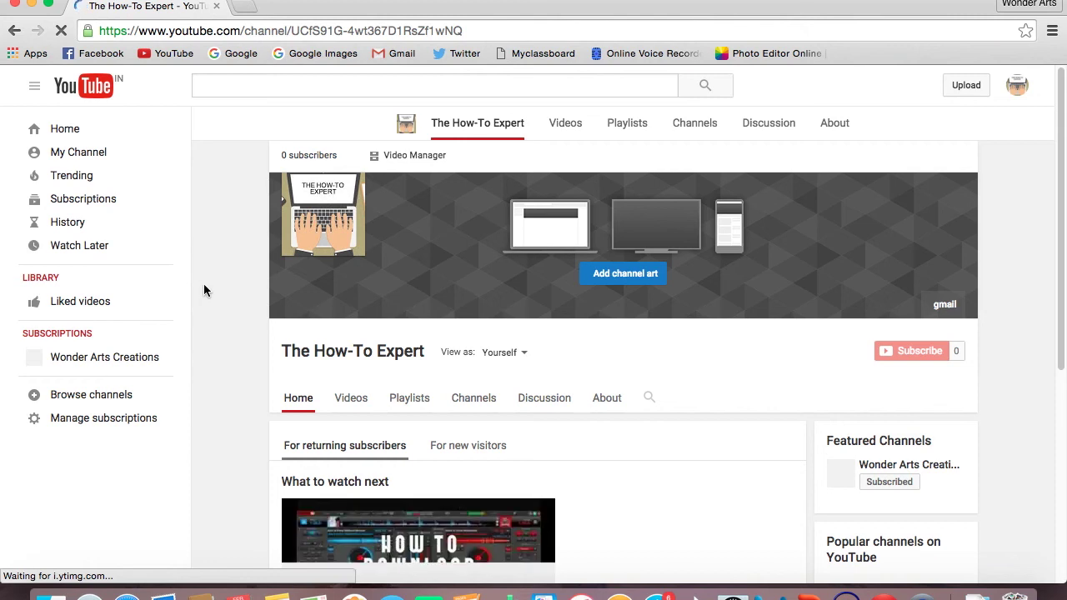
scroll(238, 302, "down", 5)
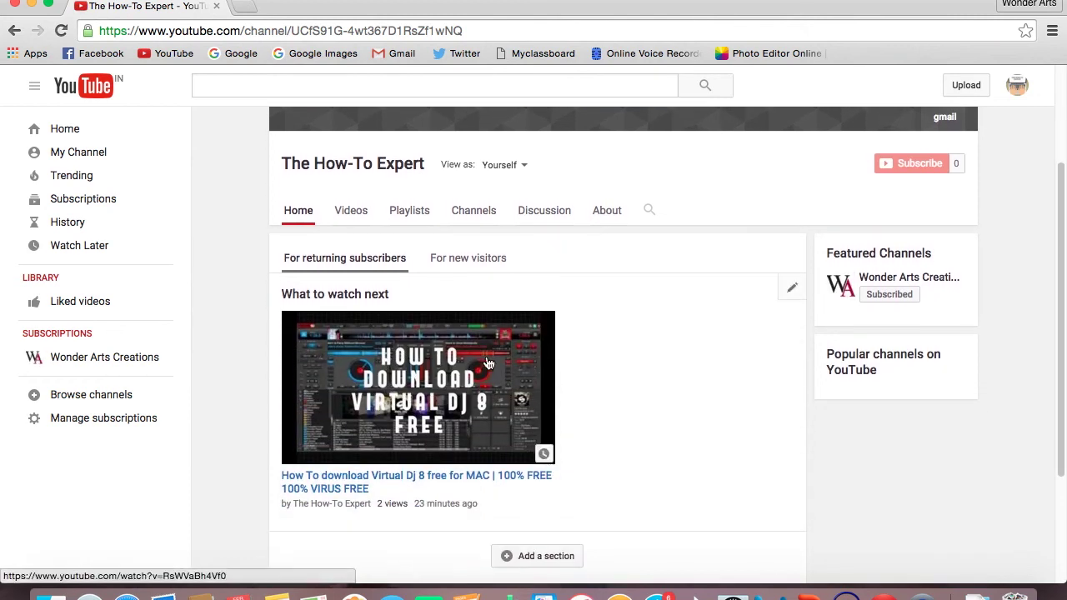